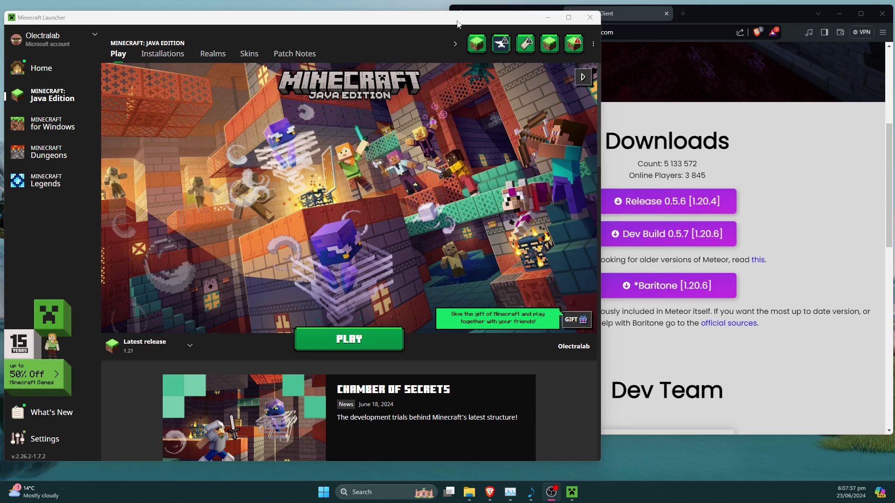
Start downloading Meteor Client Release 0.5.6 for 1.20.4 from the Downloads section
drag(326, 17, 329, 60)
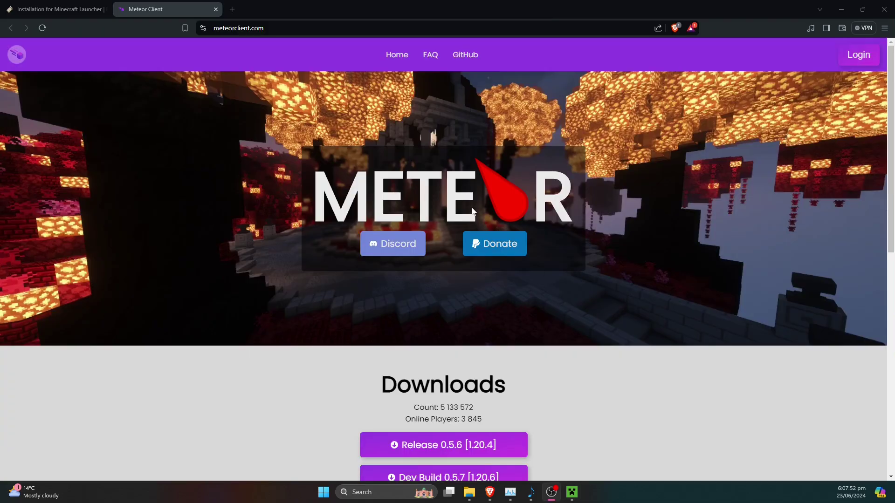
scroll(502, 208, down, 3)
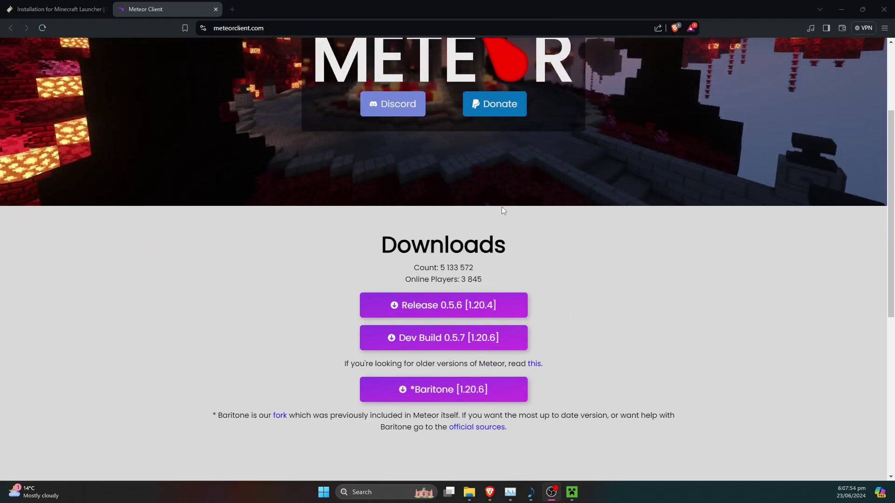
scroll(502, 208, up, 2)
scroll(503, 230, up, 2)
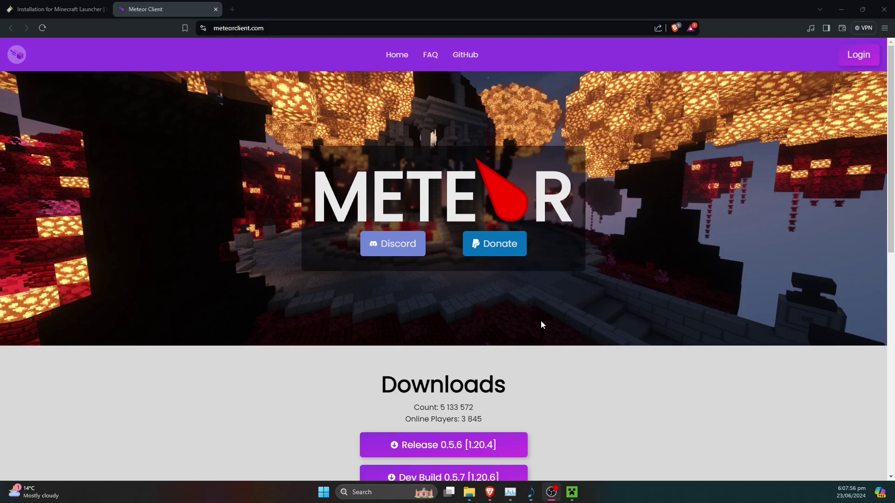
scroll(540, 322, down, 4)
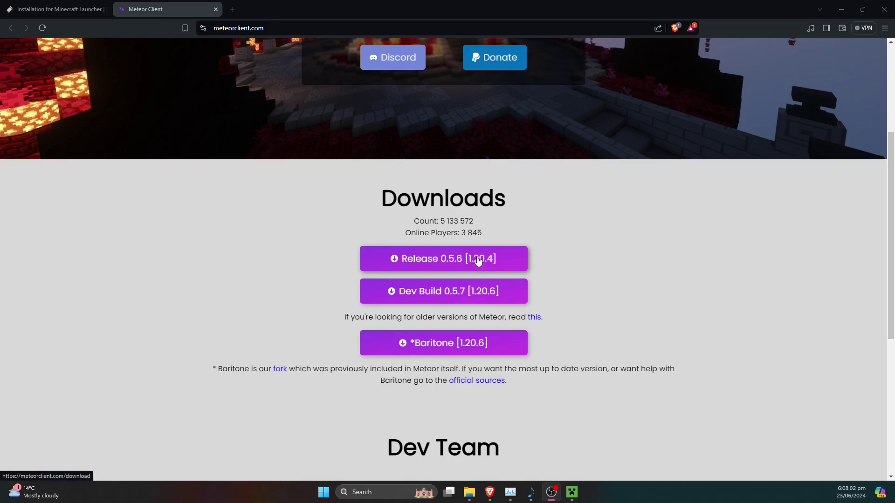
click(478, 261)
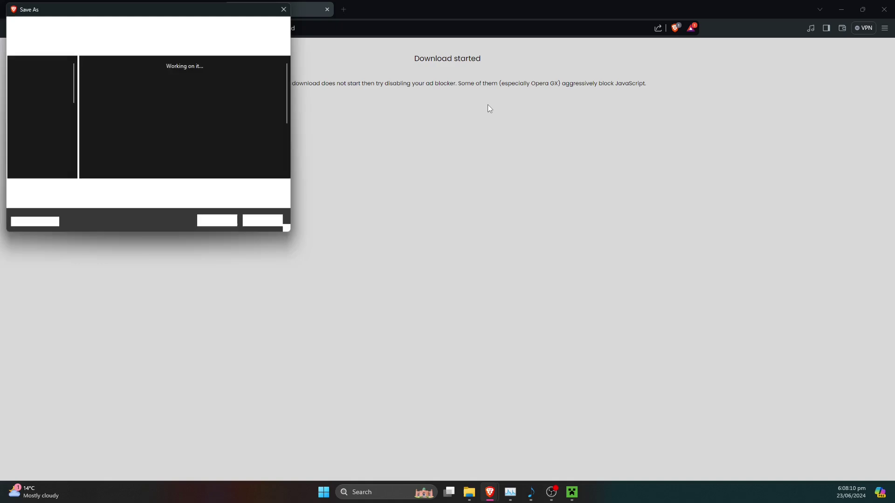
Save meteor-client-0.5.6.jar to the Desktop
drag(163, 9, 421, 103)
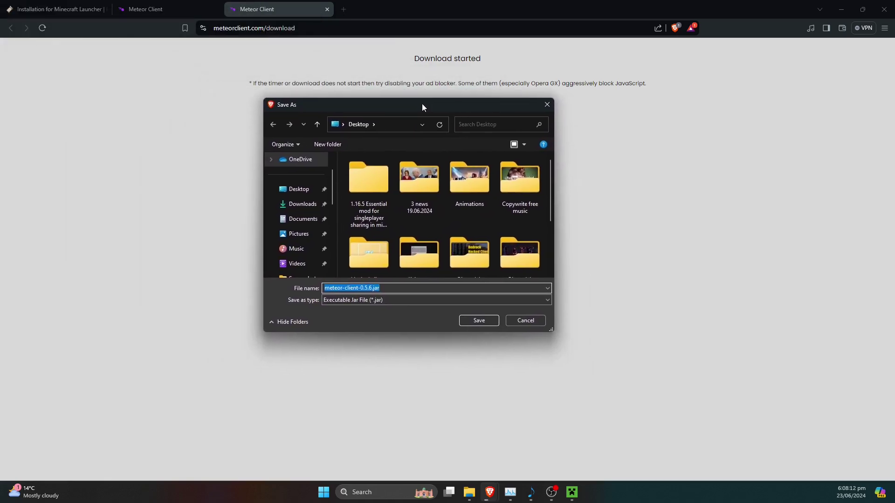
click(299, 193)
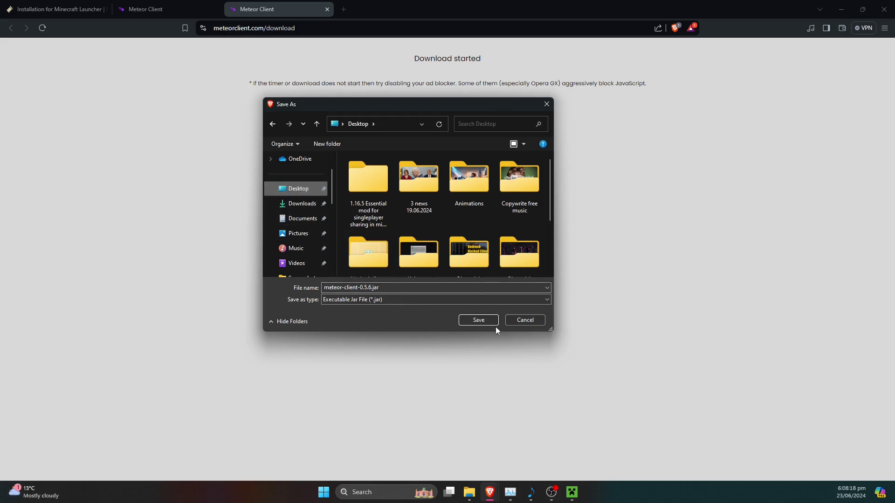
click(478, 321)
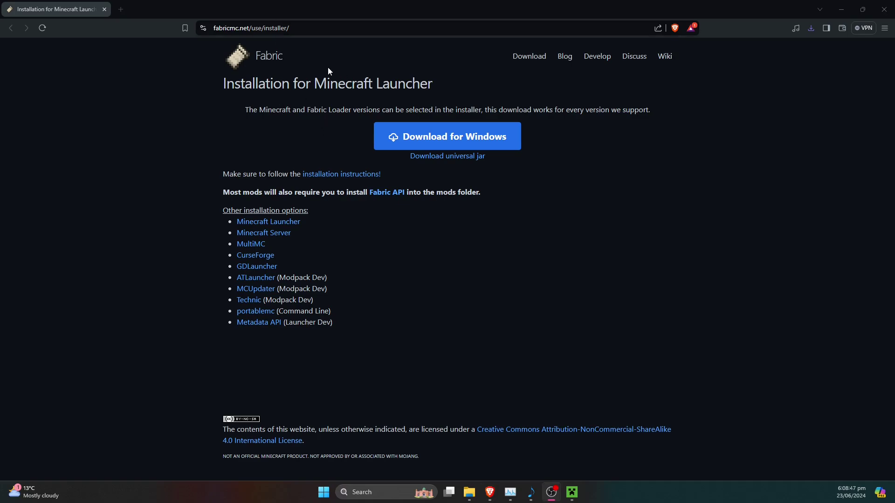
Save the Windows installer fabric-installer-1.0.1.exe to the Desktop
click(471, 139)
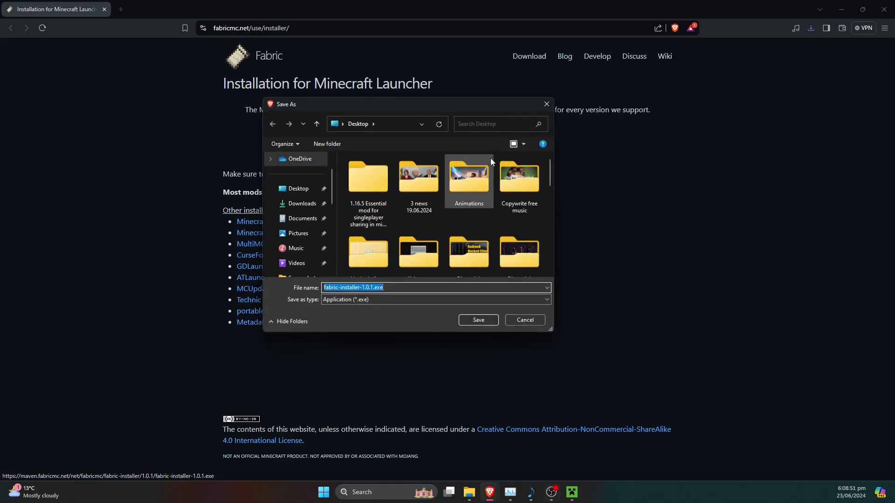
click(297, 190)
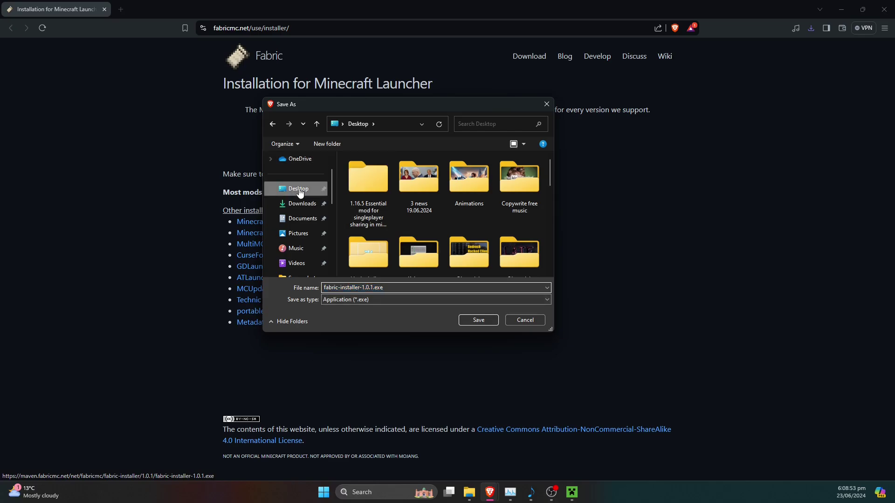
click(478, 320)
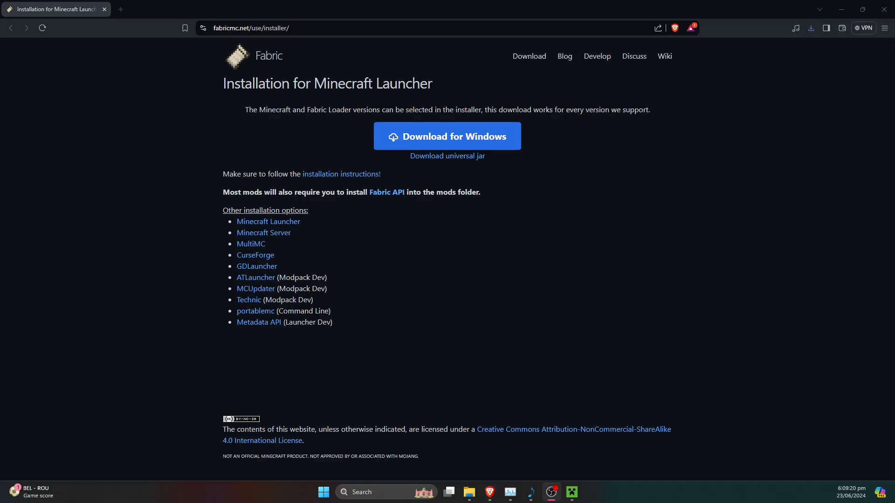
Close the browser and launch fabric-installer-1.0.1.exe from the Desktop
click(884, 9)
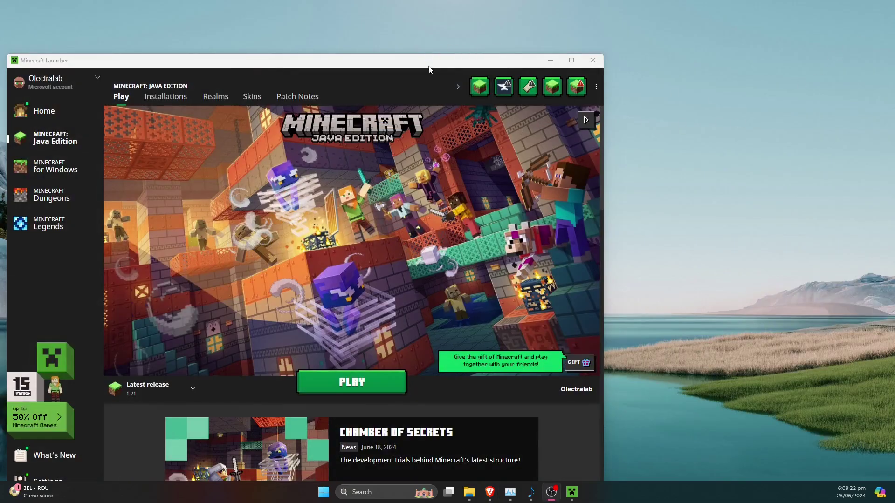
drag(429, 66, 636, 31)
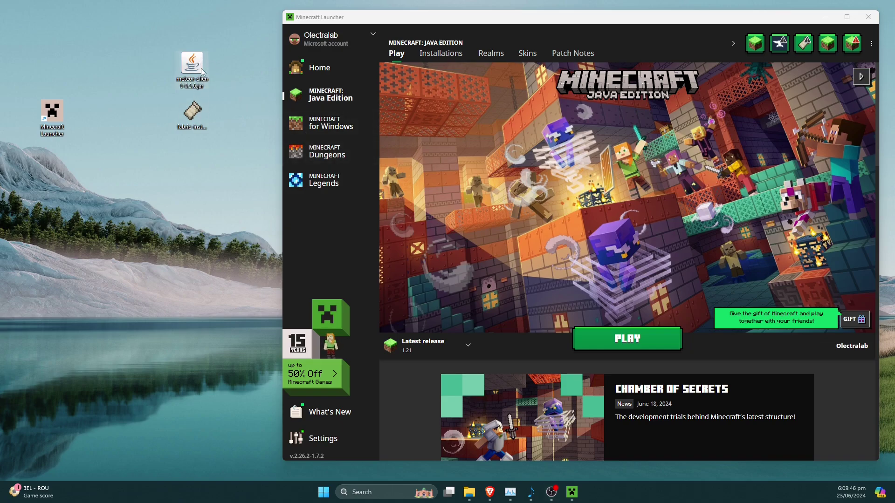
click(200, 114)
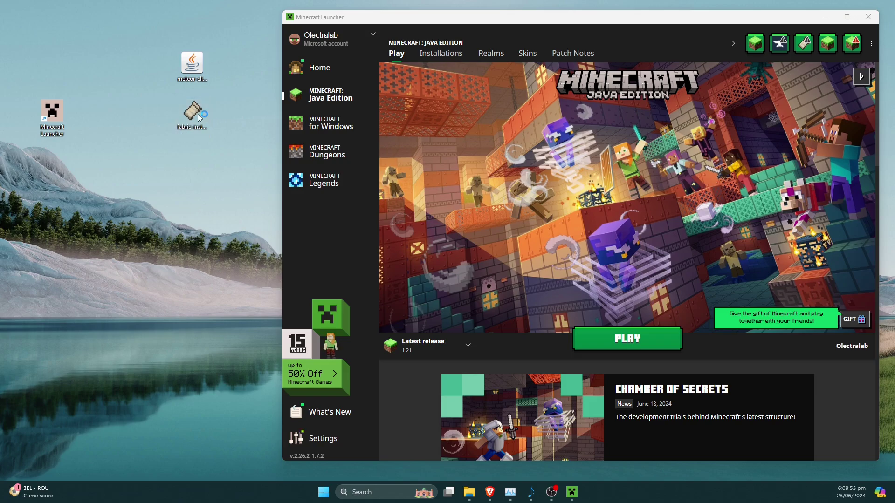
double_click(199, 116)
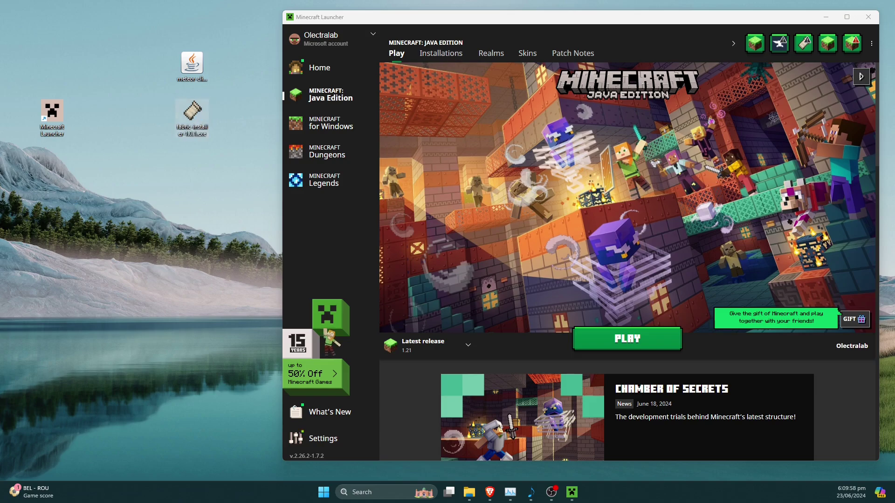
Choose Minecraft version 1.20.4 in the Fabric Installer, keeping loader 0.15.11
drag(9, 175, 352, 162)
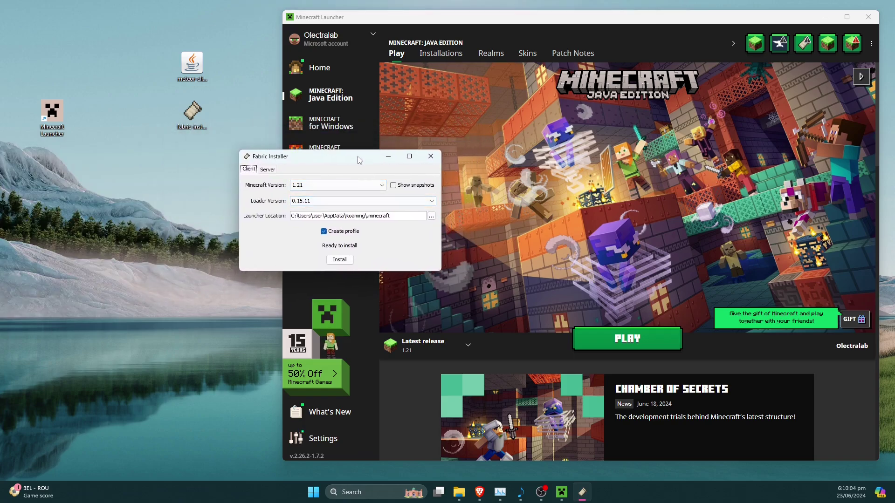
drag(357, 160, 291, 168)
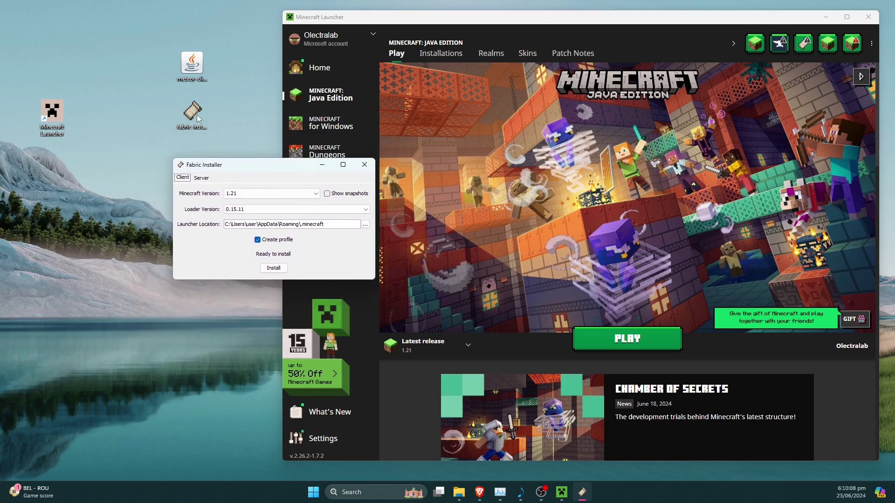
double_click(199, 118)
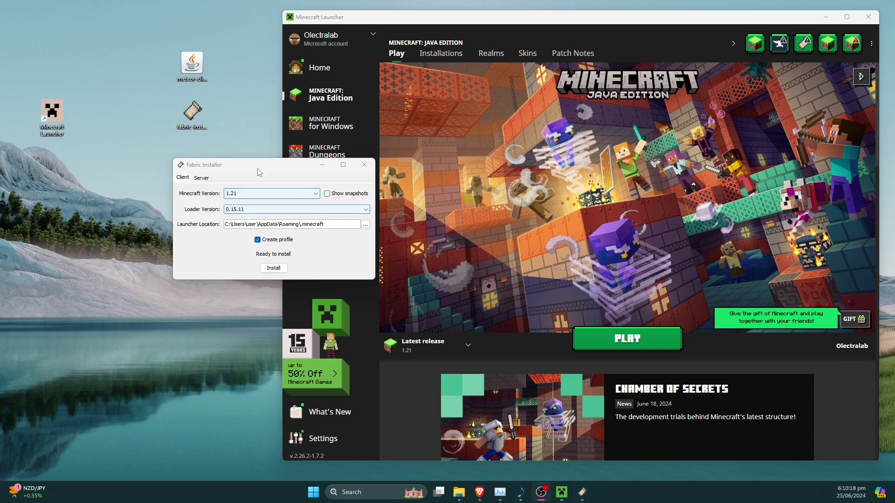
drag(259, 166, 486, 162)
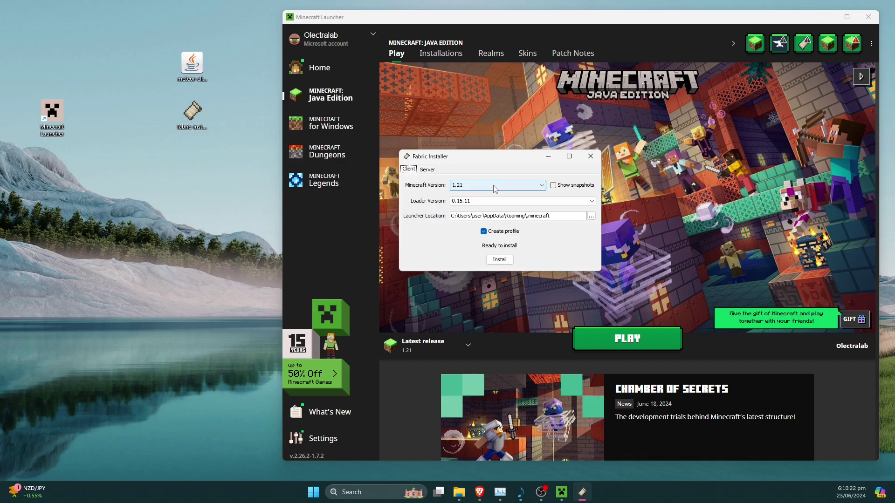
click(493, 186)
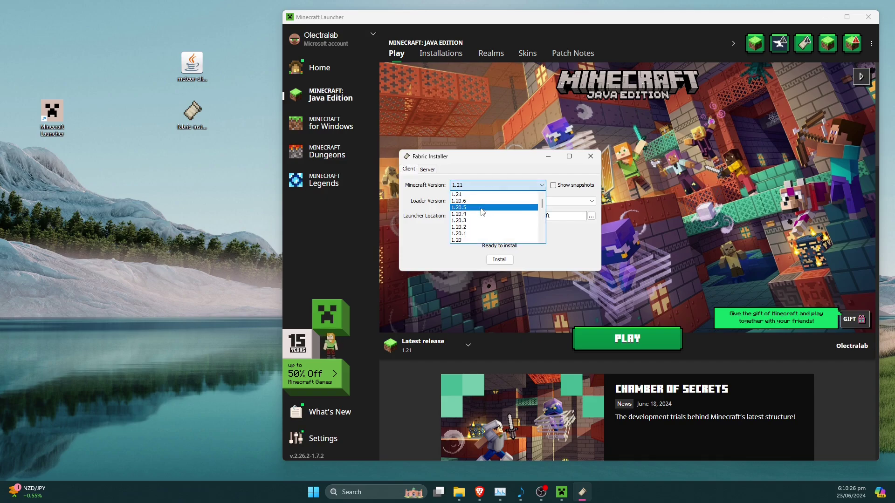
scroll(481, 219, down, 1)
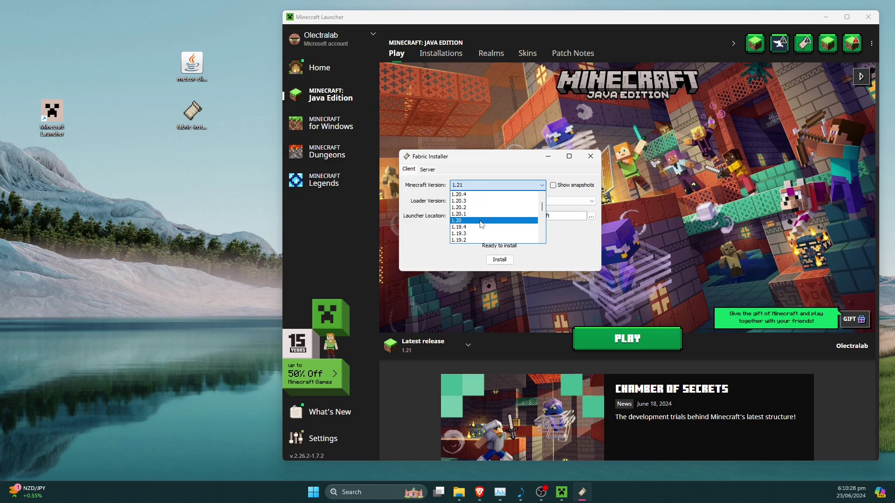
click(470, 196)
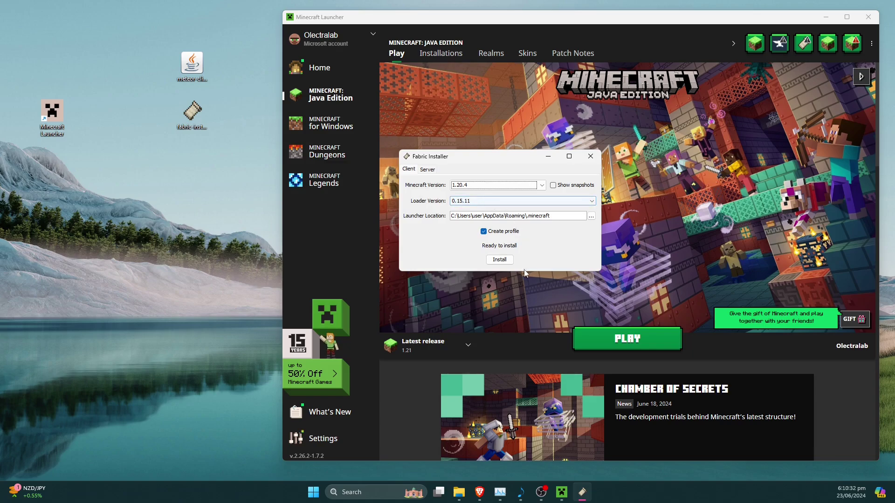
Install the Fabric client after closing the Minecraft Launcher
click(499, 260)
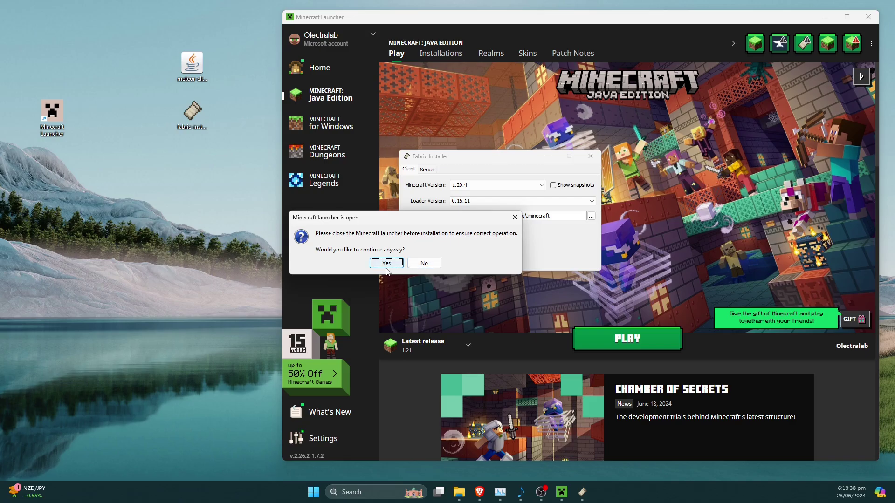
click(868, 16)
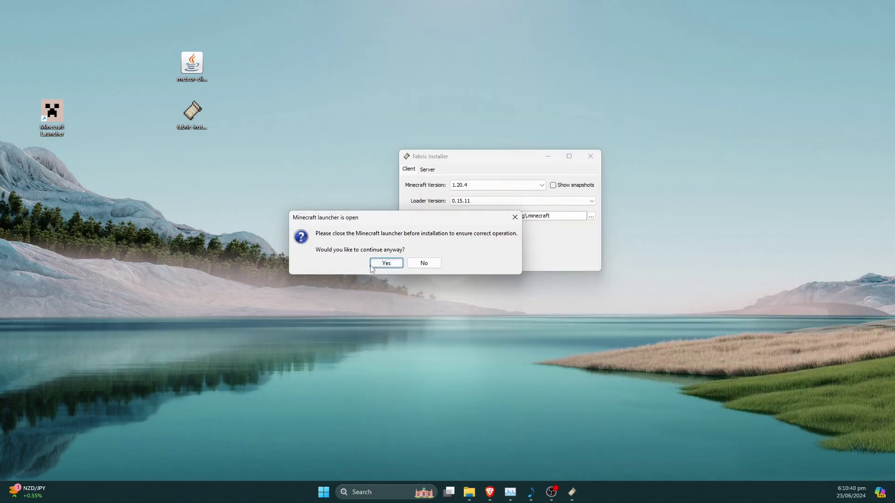
click(392, 262)
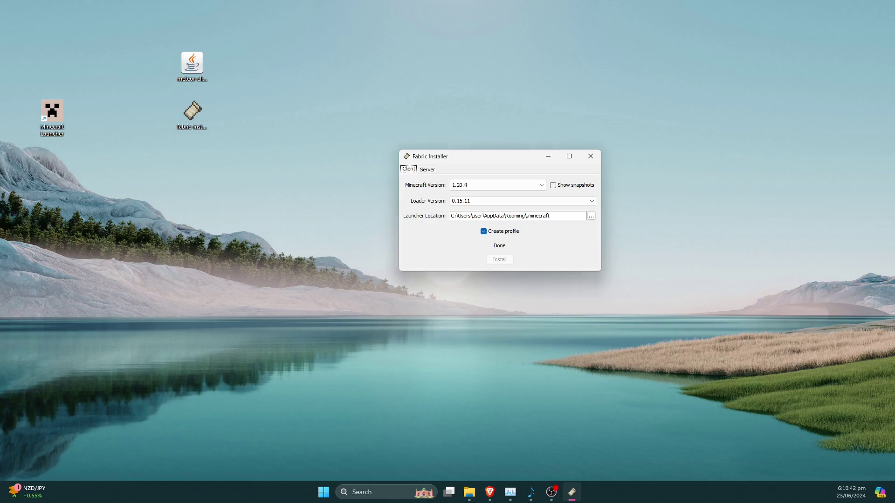
Dismiss the Successfully Installed message and close the Fabric Installer
drag(466, 204, 434, 213)
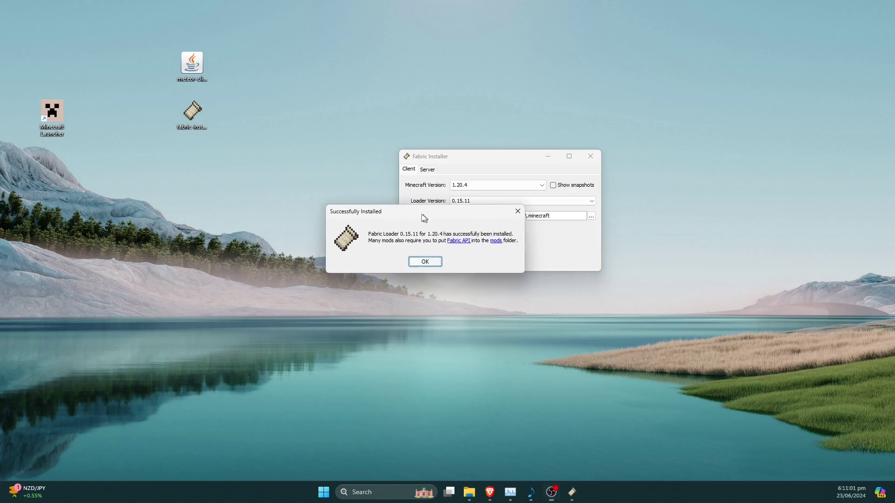
drag(424, 215, 294, 193)
click(294, 237)
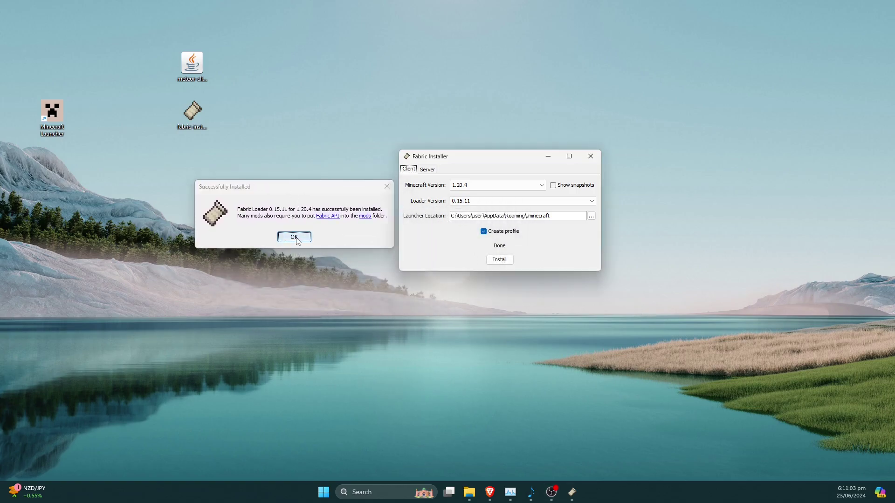
click(591, 156)
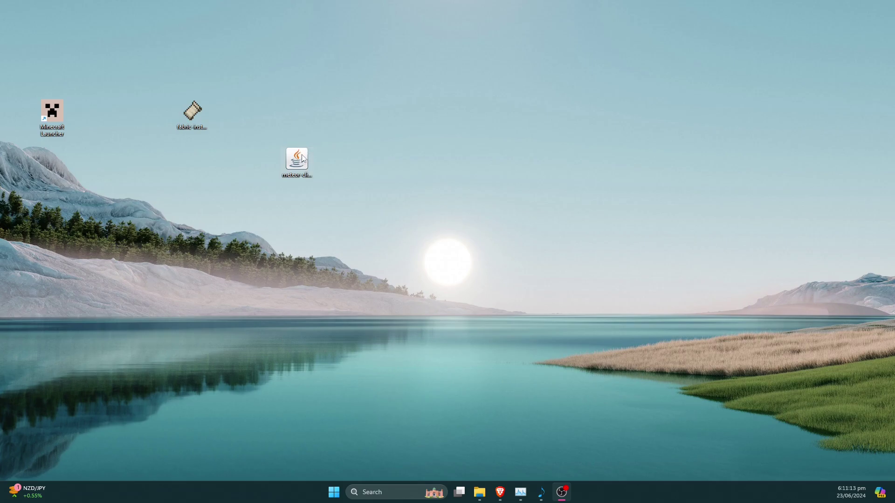
Open the .minecraft mods folder and copy meteor-client-0.5.6.jar into it
click(301, 158)
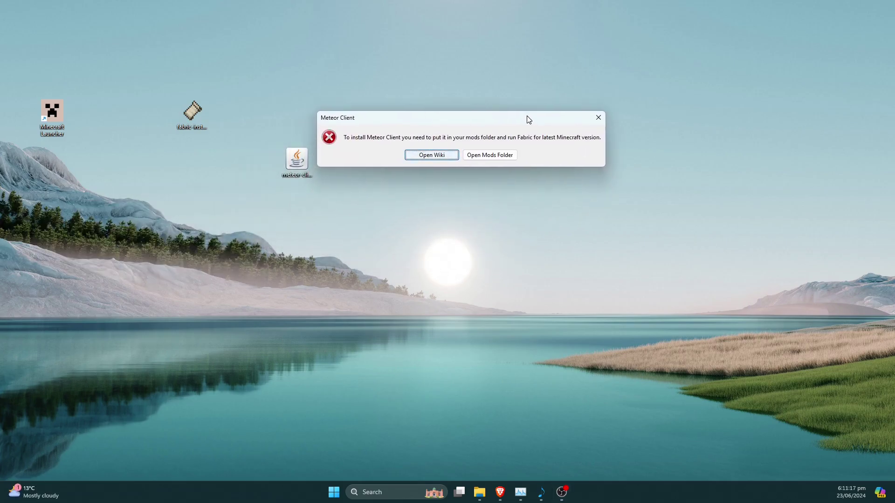
click(489, 155)
click(497, 156)
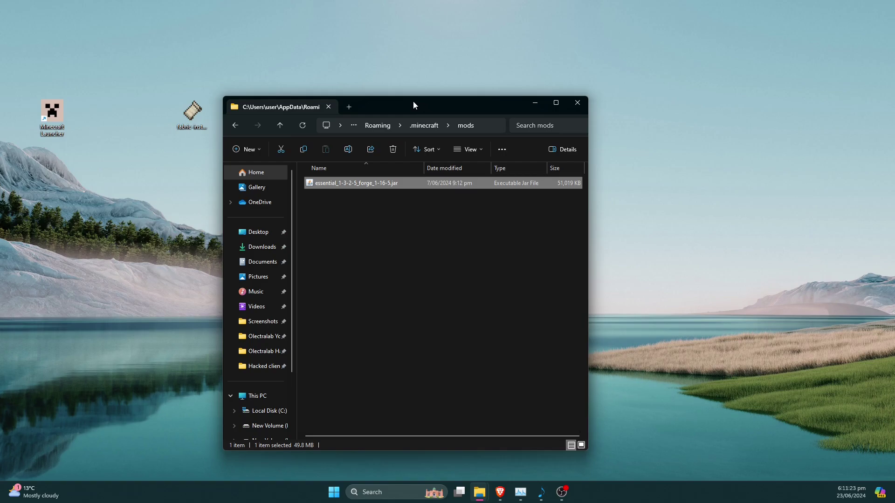
drag(413, 104, 642, 67)
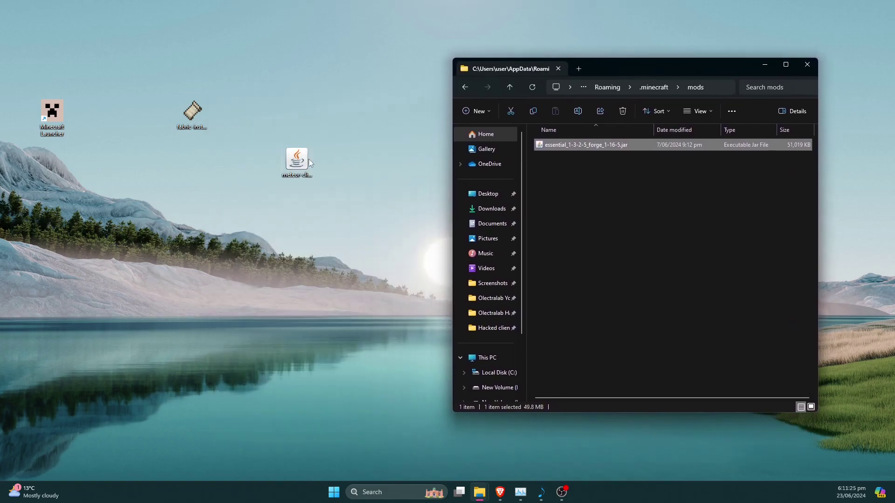
drag(300, 172, 603, 228)
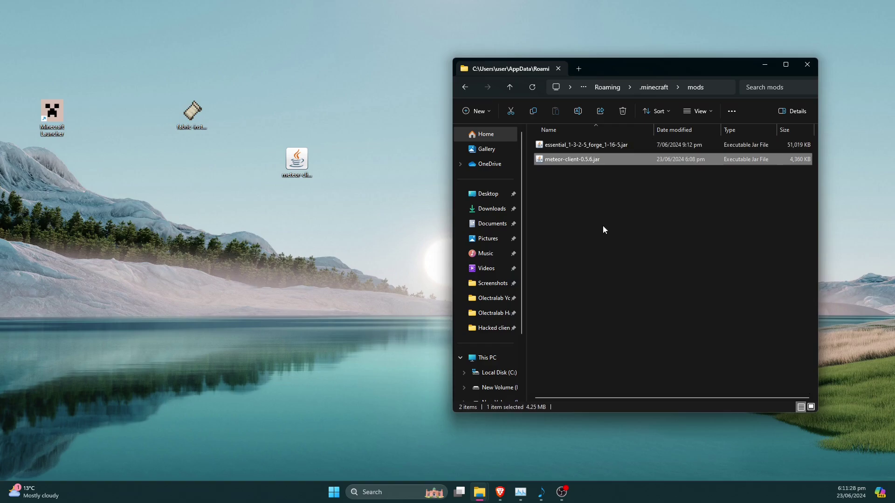
Move the Essential jar out of the mods folder to the Desktop
click(577, 148)
drag(577, 145, 291, 129)
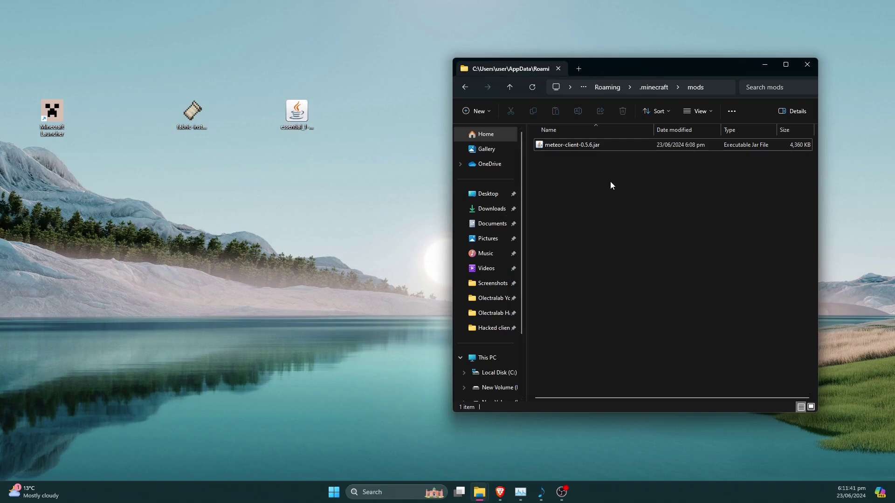
click(576, 148)
click(595, 200)
Play the fabric-loader-1.20.4 profile, accepting the modified-installation warning
click(810, 65)
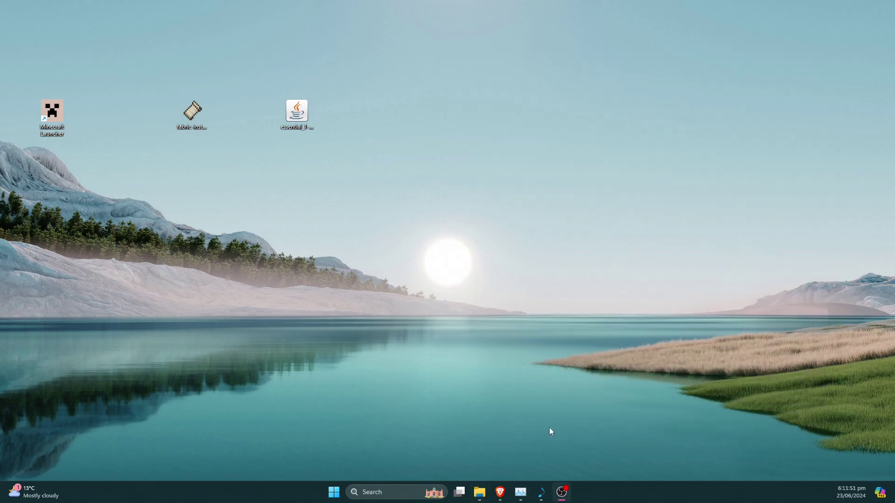
double_click(64, 116)
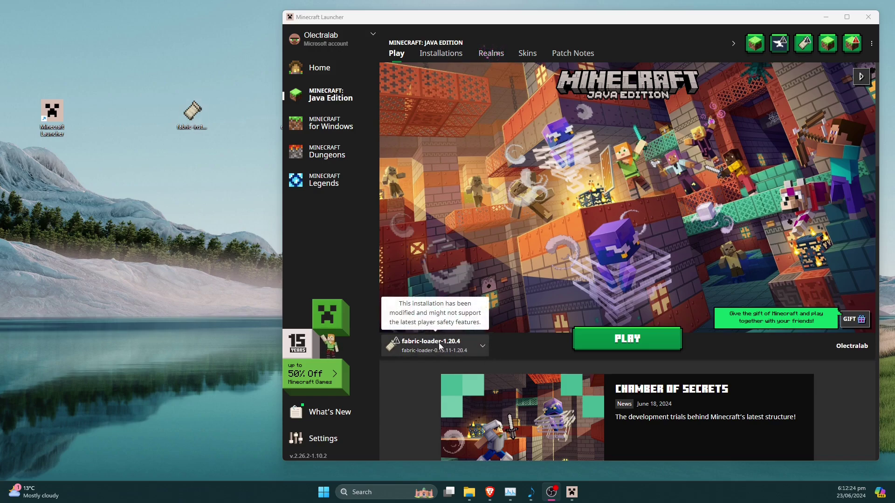
click(632, 342)
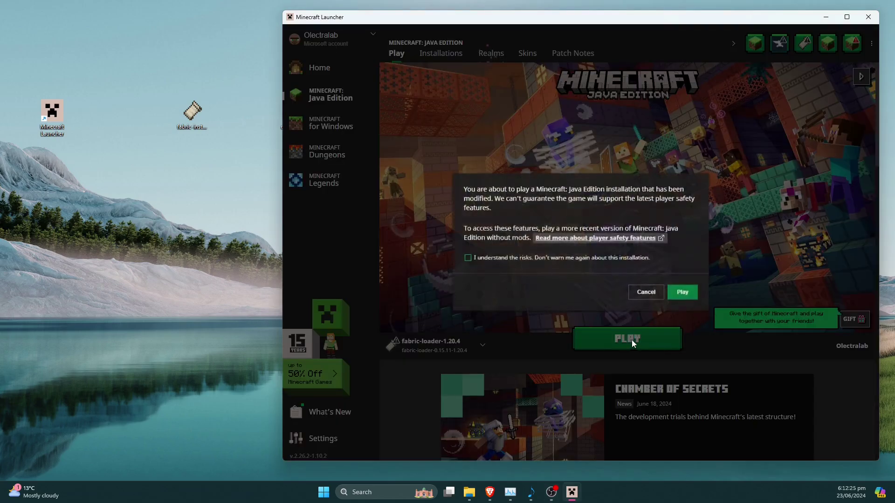
click(681, 292)
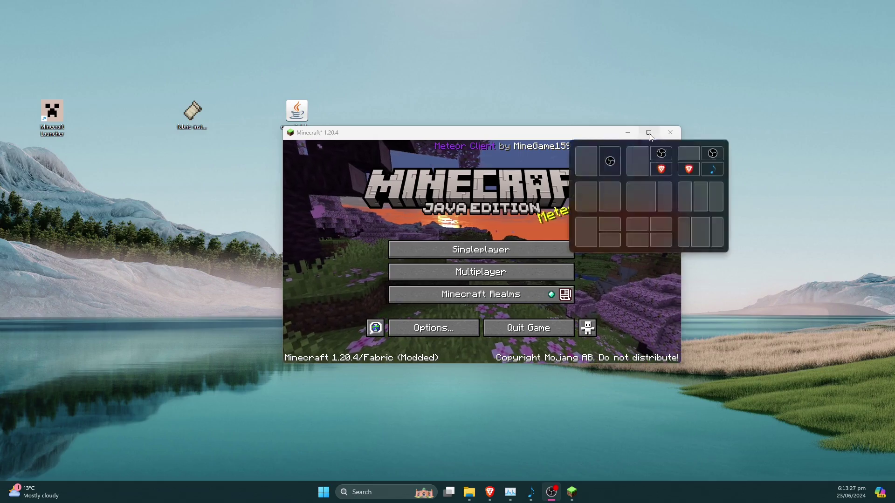
Maximize Minecraft and load an existing world from the Singleplayer list
click(649, 133)
click(552, 236)
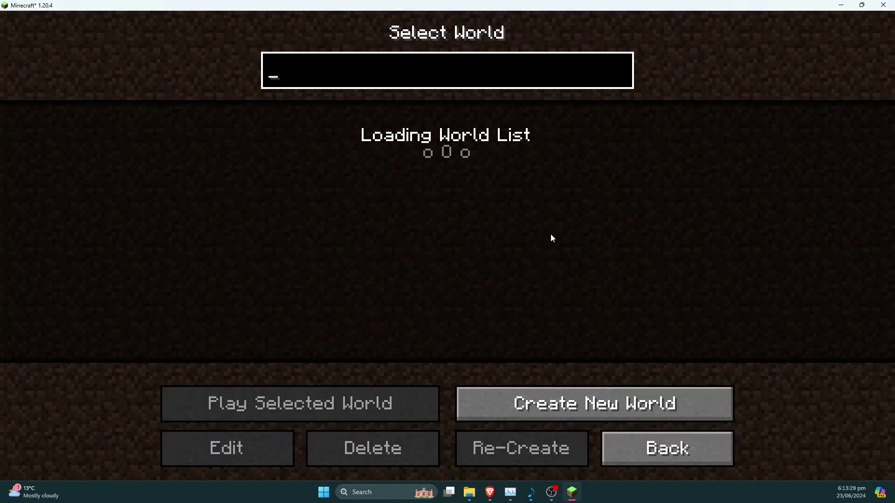
double_click(427, 134)
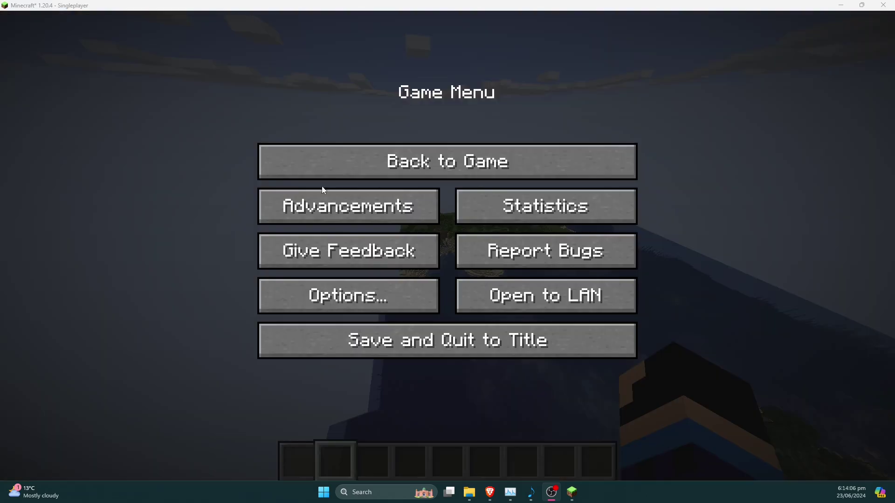
Resume the world, enable Blink in the Meteor GUI, and view Insta Mine settings
key(Escape)
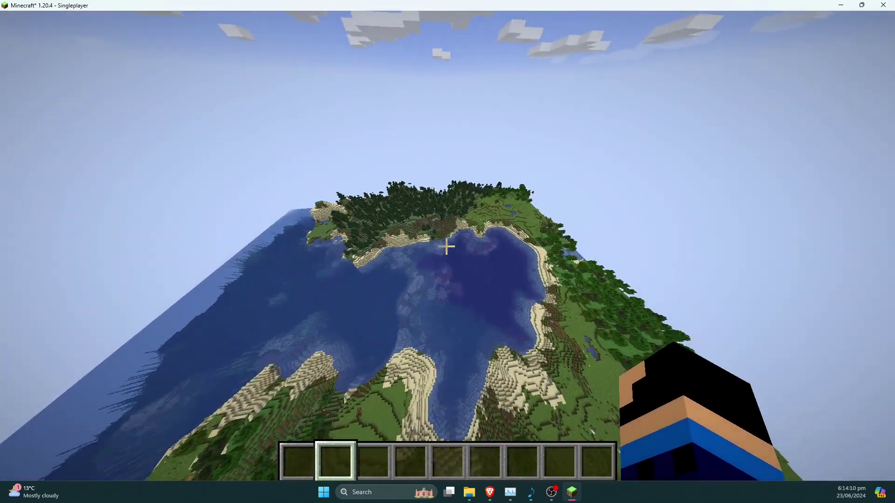
key(Shift_R)
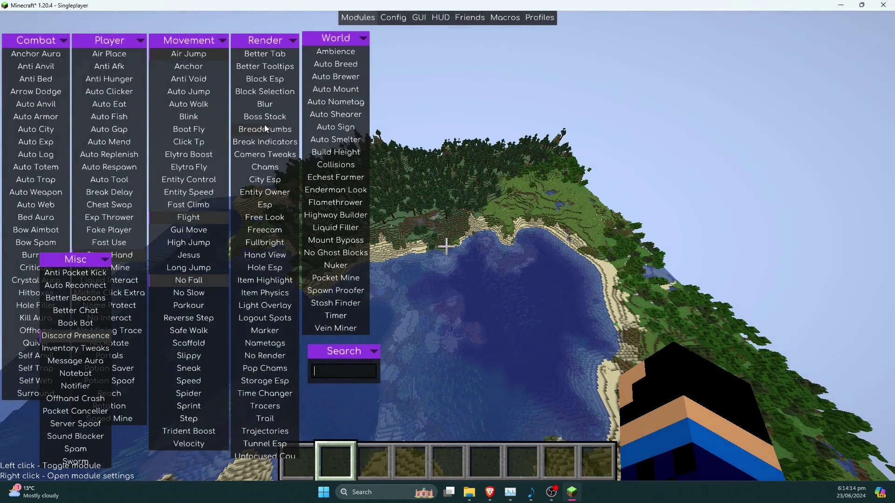
click(189, 117)
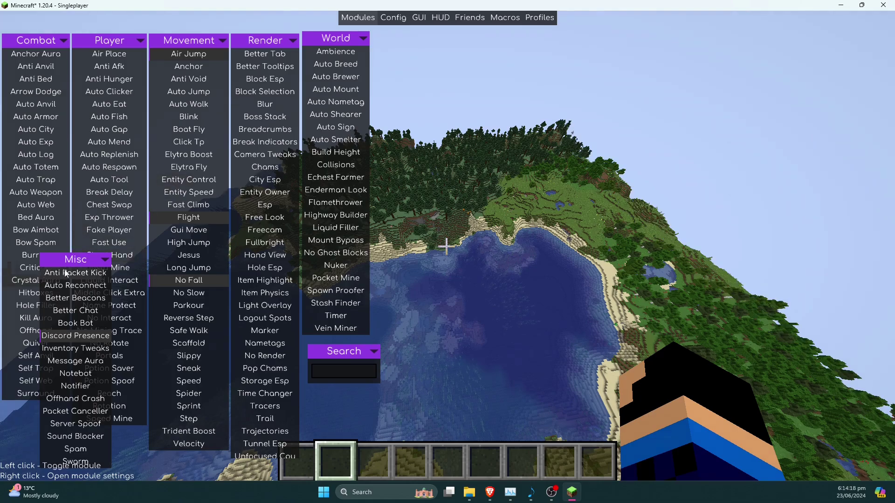
right_click(132, 268)
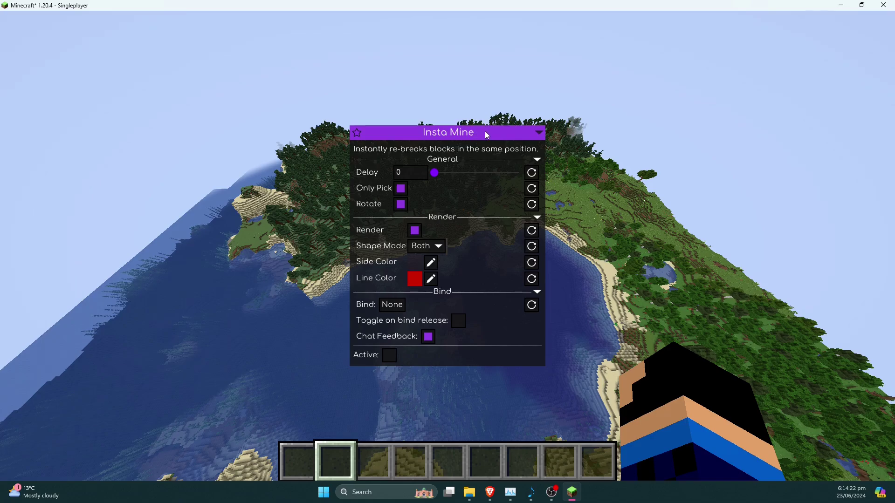
key(Escape)
Toggle the Blur module on and off several times, then view its settings
mouse_move(276, 47)
mouse_down()
mouse_move(538, 107)
mouse_move(526, 53)
mouse_move(248, 37)
mouse_move(264, 35)
mouse_up()
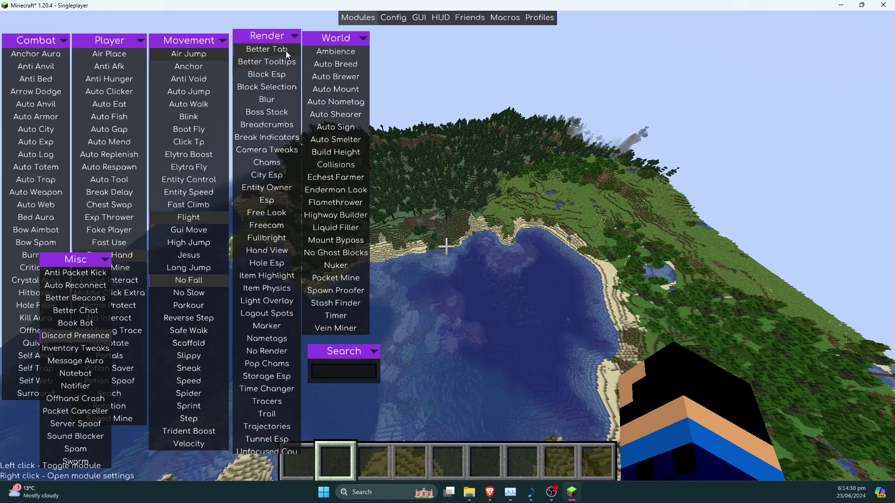
click(264, 100)
click(268, 100)
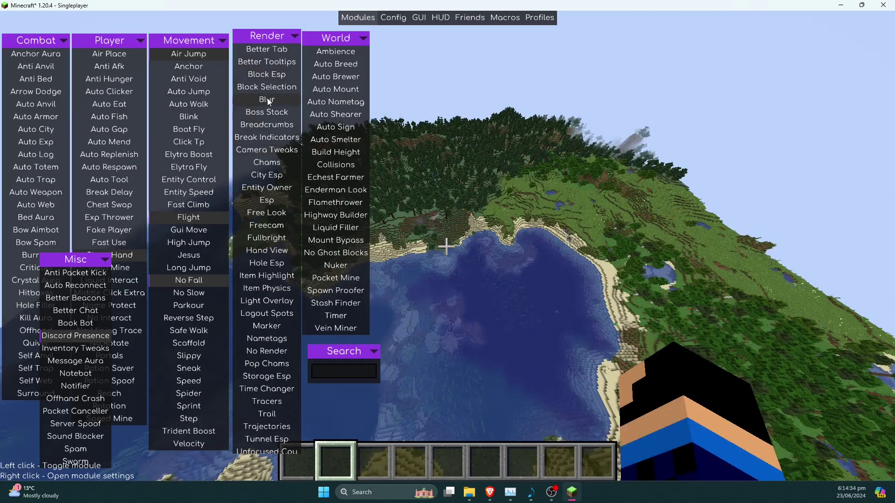
click(268, 100)
click(268, 99)
click(267, 100)
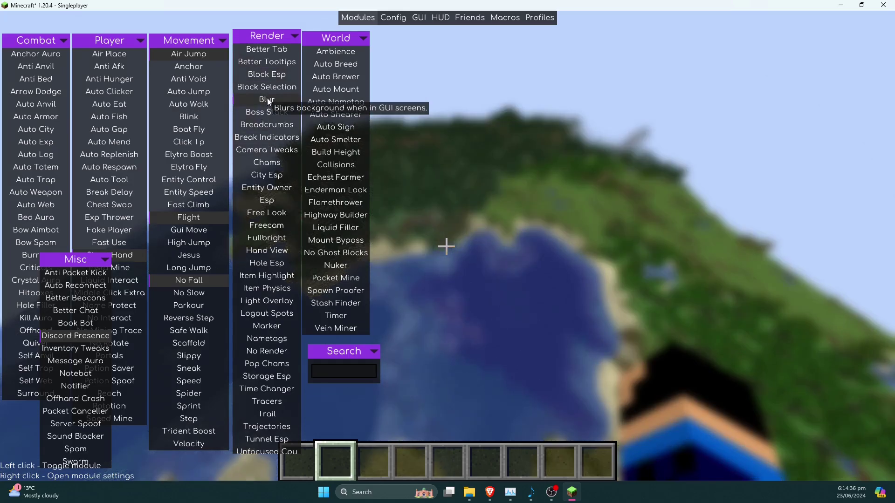
click(268, 100)
right_click(264, 100)
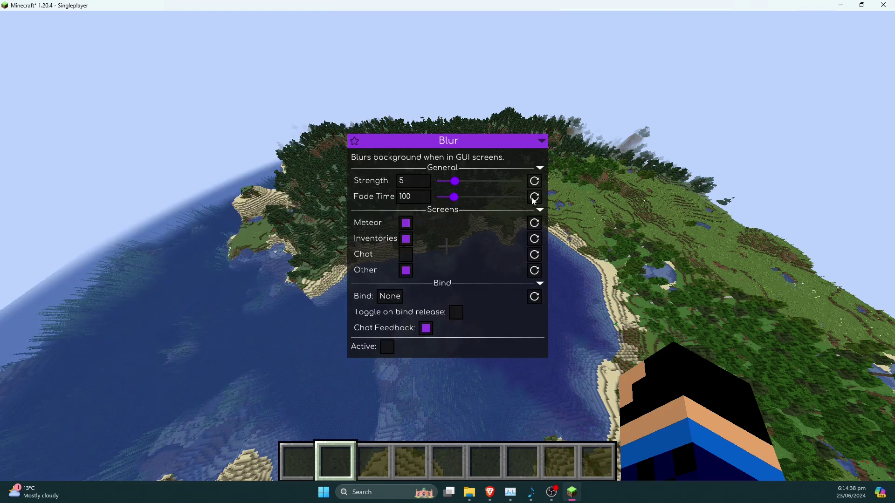
key(Escape)
Exit the menus back to the world and reopen the Meteor modules GUI
key(Escape)
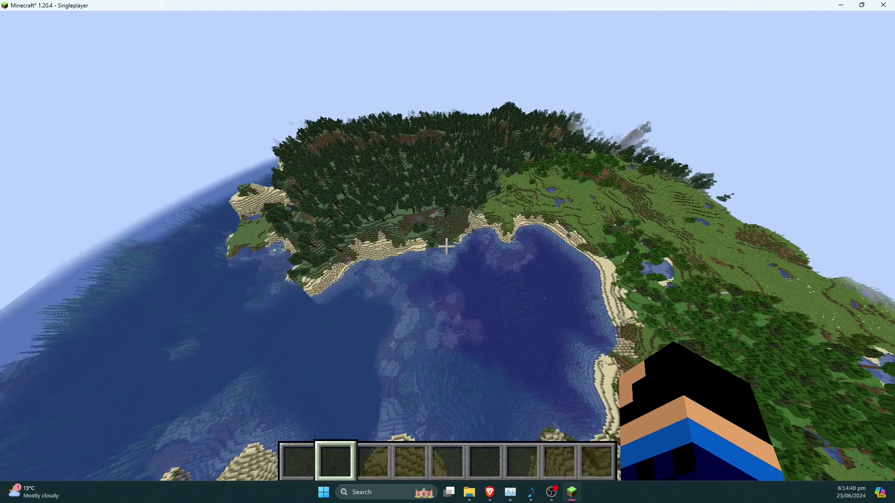
key(Escape)
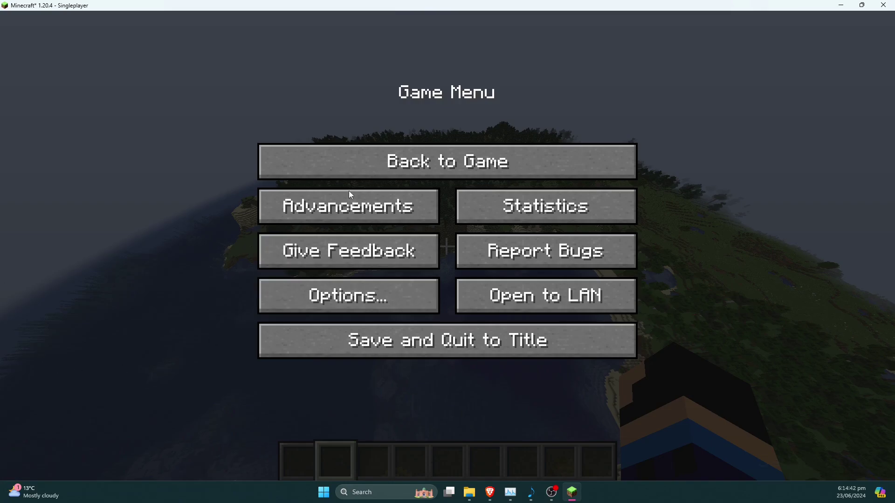
click(351, 173)
key(Shift_R)
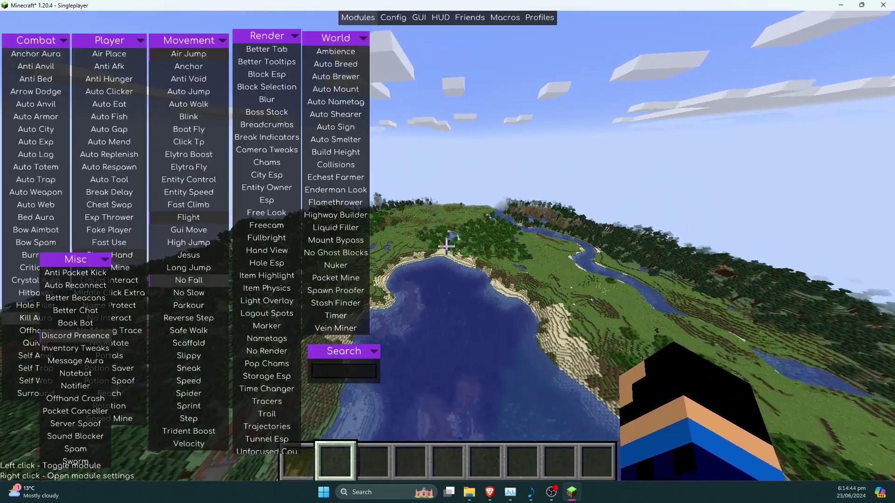